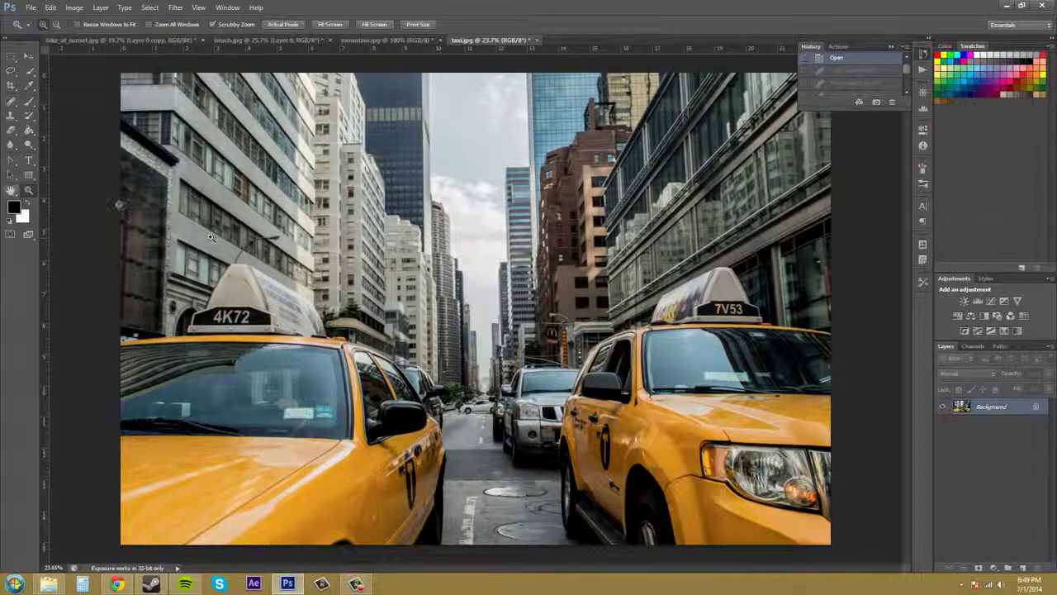
pyautogui.press('b')
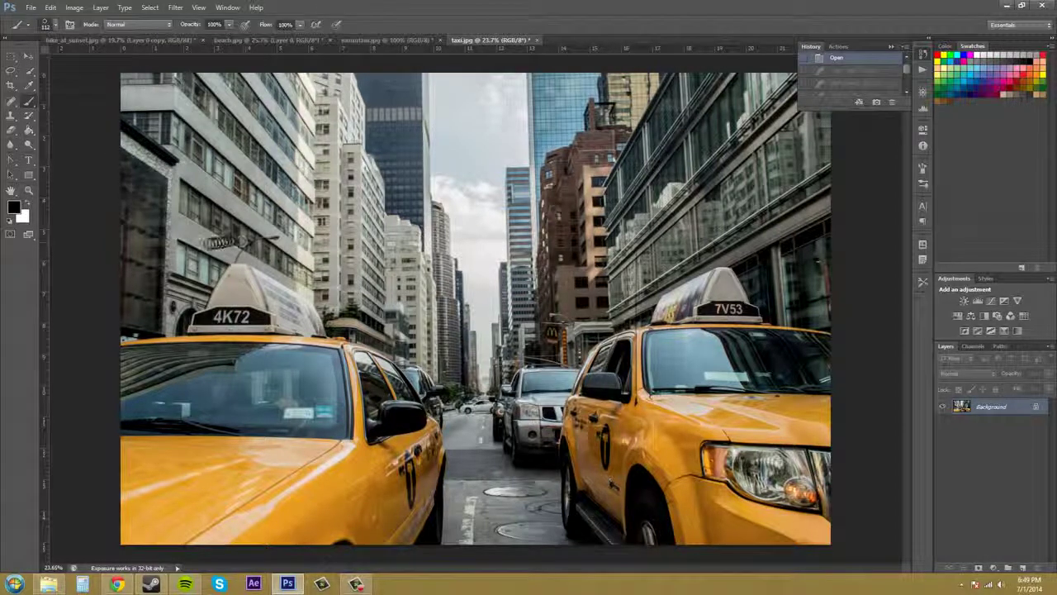
pyautogui.moveTo(238, 242)
pyautogui.mouseDown()
pyautogui.moveTo(170, 272)
pyautogui.moveTo(176, 319)
pyautogui.moveTo(211, 341)
pyautogui.moveTo(269, 331)
pyautogui.moveTo(263, 266)
pyautogui.moveTo(237, 242)
pyautogui.mouseUp()
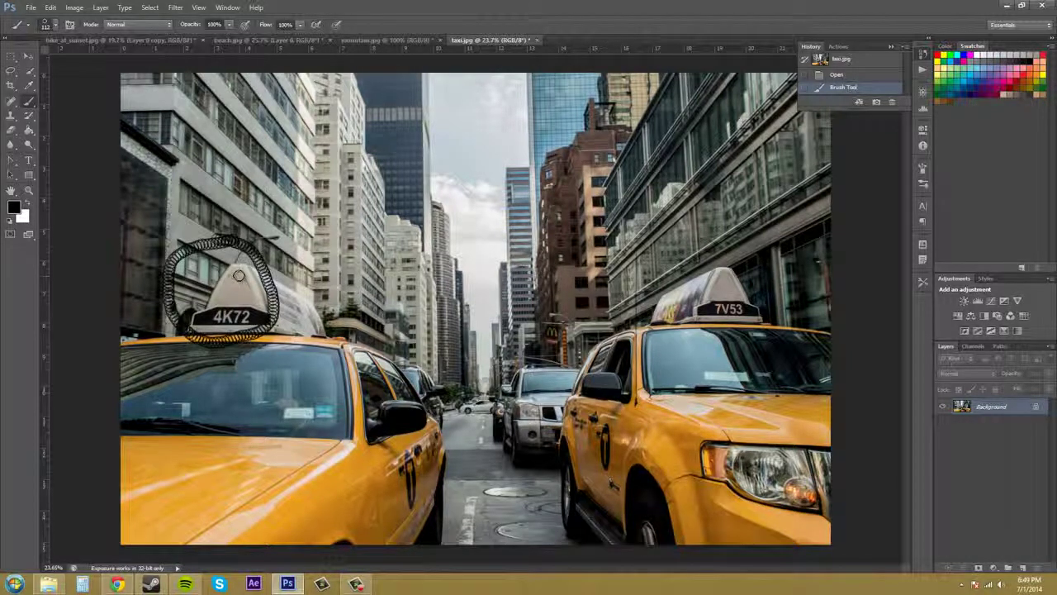
pyautogui.hotkey('ctrl', 'z')
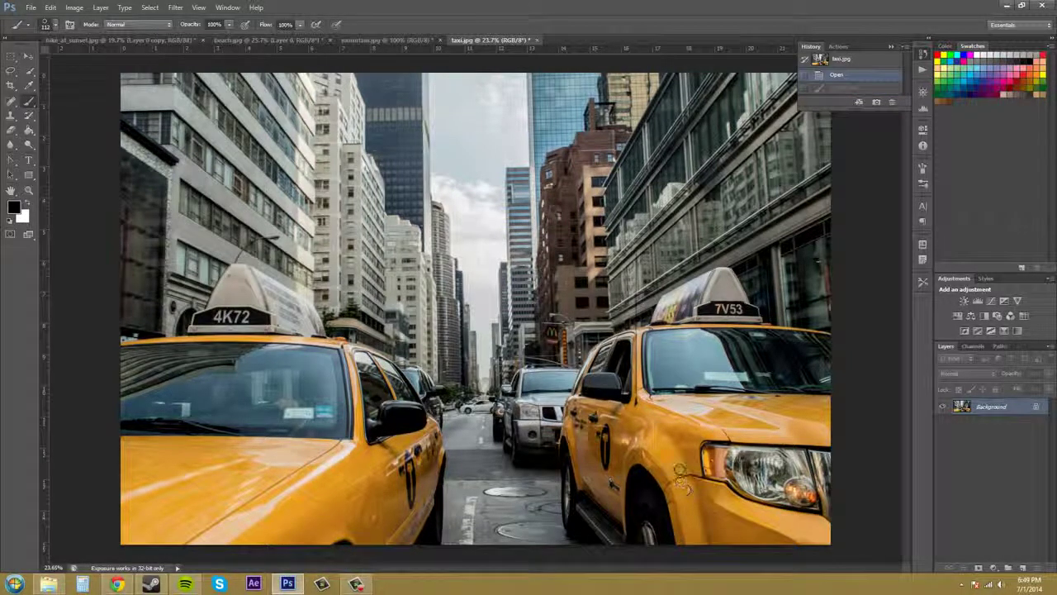
pyautogui.moveTo(680, 472)
pyautogui.mouseDown()
pyautogui.moveTo(649, 446)
pyautogui.moveTo(632, 479)
pyautogui.moveTo(661, 535)
pyautogui.moveTo(728, 543)
pyautogui.moveTo(748, 496)
pyautogui.moveTo(716, 463)
pyautogui.moveTo(680, 459)
pyautogui.mouseUp()
pyautogui.hotkey('ctrl', 'z')
# Choose the Spot Healing Brush tool with the Content-Aware type
pyautogui.click(12, 102)
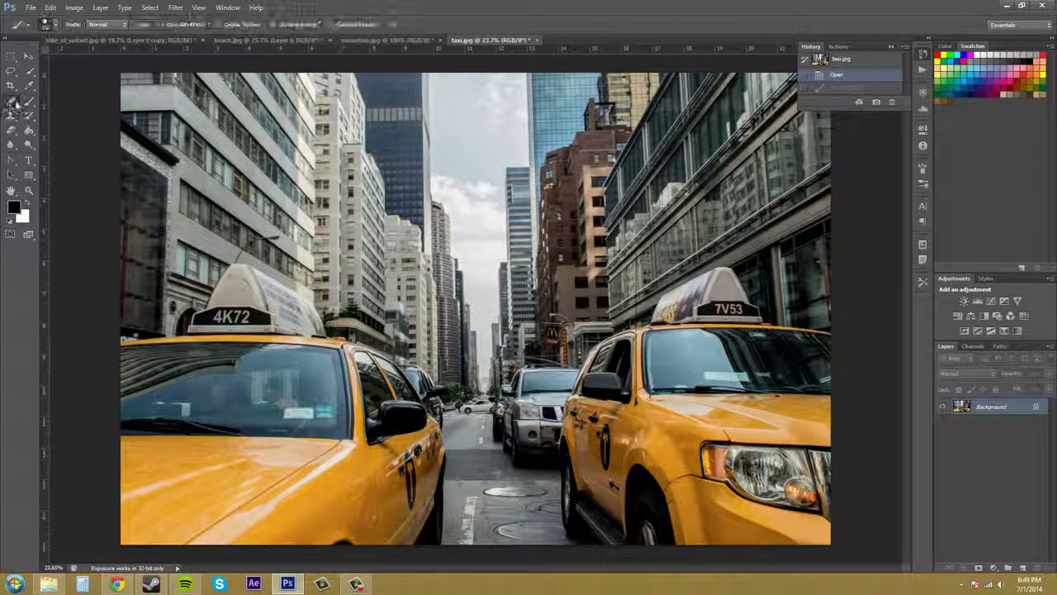
pyautogui.rightClick(12, 103)
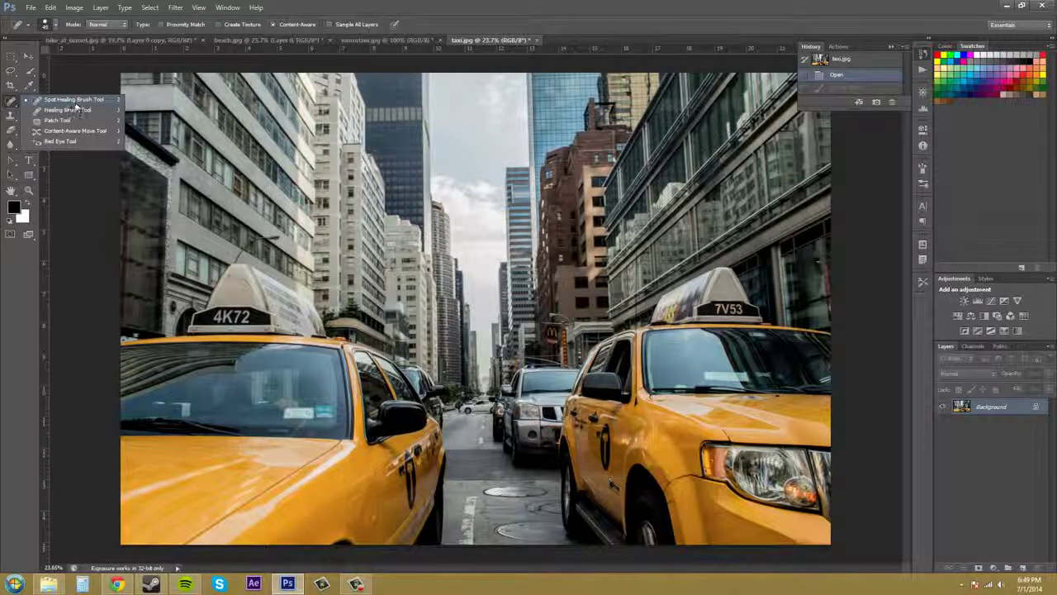
pyautogui.click(34, 99)
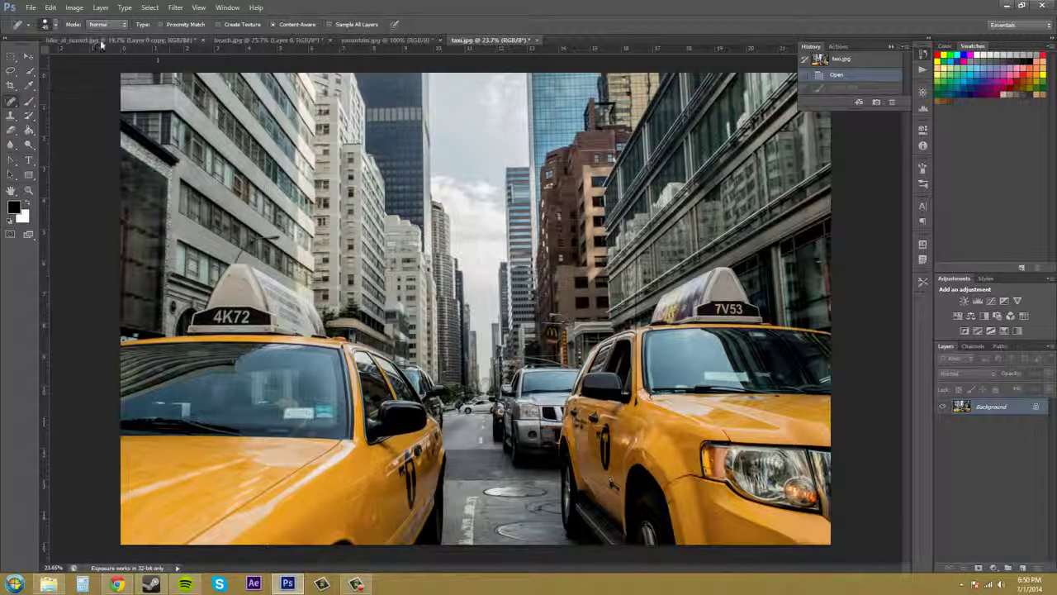
pyautogui.click(302, 29)
# Heal the bumper scuffs, the crack beside the front wheel and the line above the wheel arch on the right taxi with a 40 px brush
pyautogui.click(29, 189)
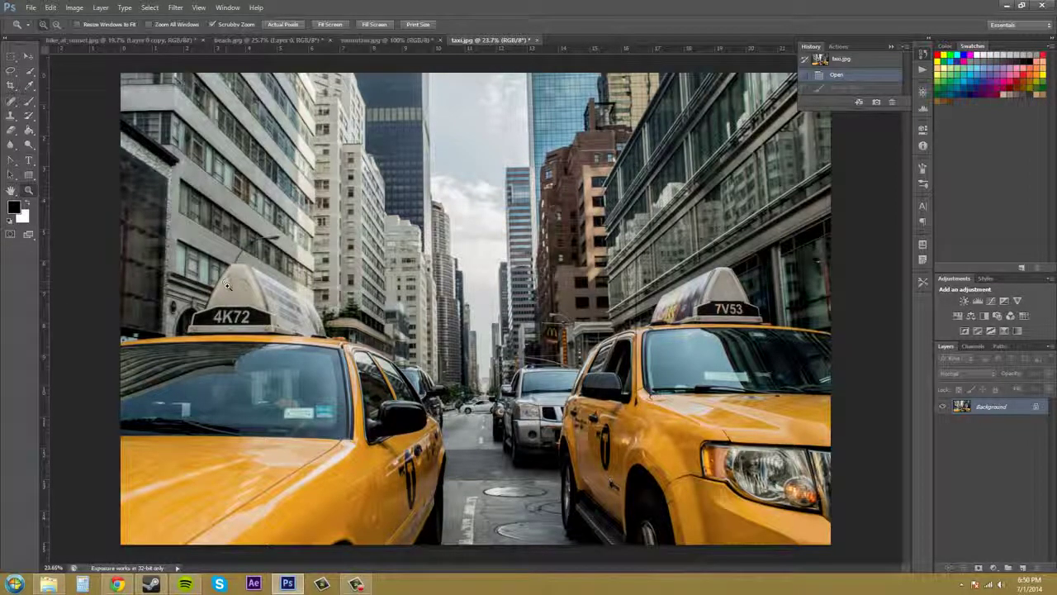
pyautogui.moveTo(682, 507)
pyautogui.mouseDown()
pyautogui.moveTo(727, 499)
pyautogui.moveTo(689, 524)
pyautogui.mouseUp()
pyautogui.moveTo(658, 567); pyautogui.dragTo(690, 568)
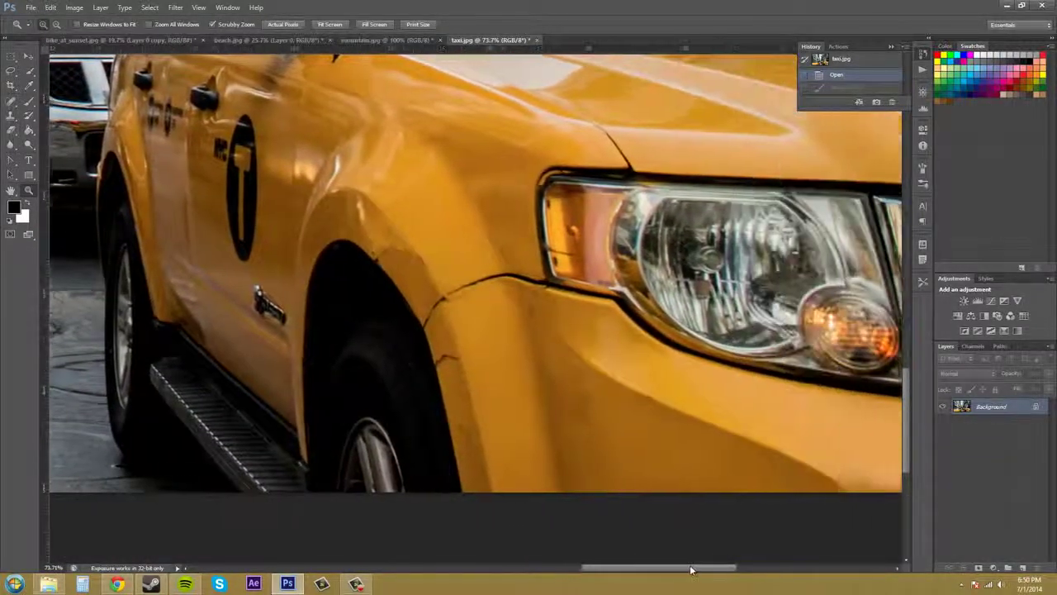
pyautogui.moveTo(533, 352); pyautogui.dragTo(551, 349)
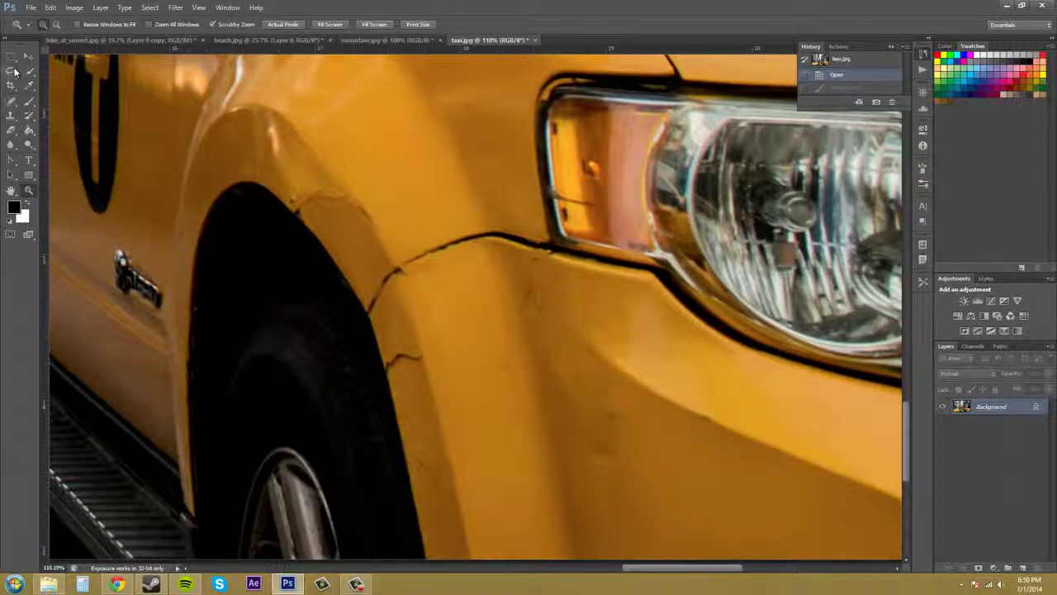
pyautogui.click(11, 101)
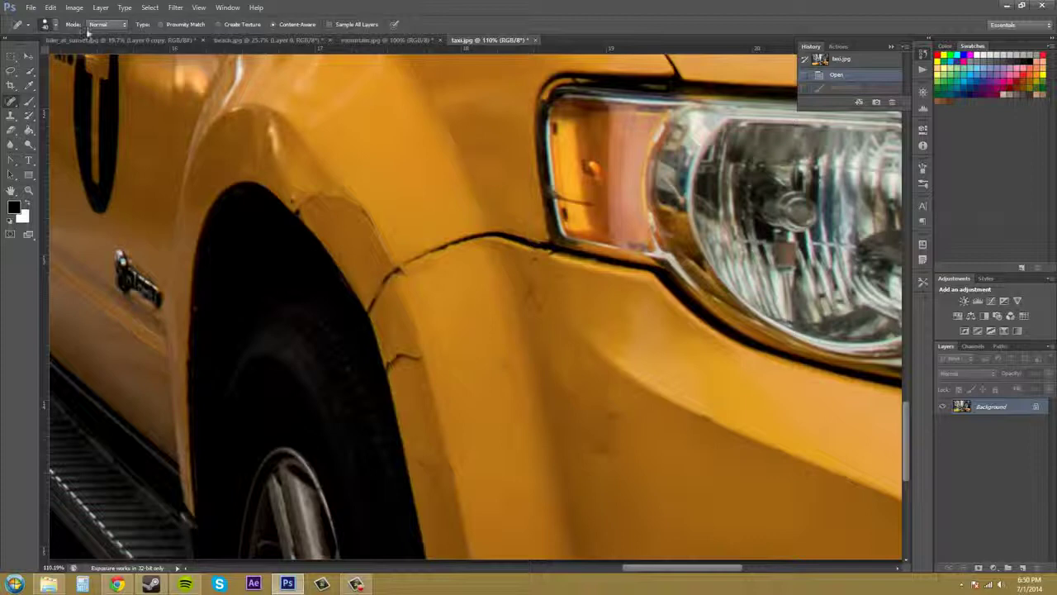
pyautogui.click(54, 24)
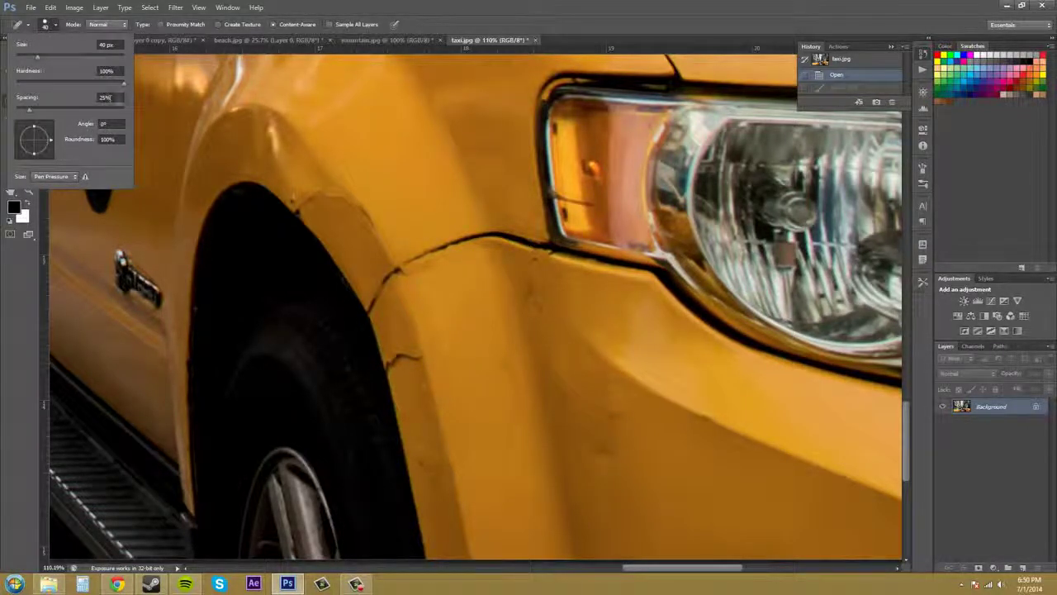
pyautogui.click(55, 27)
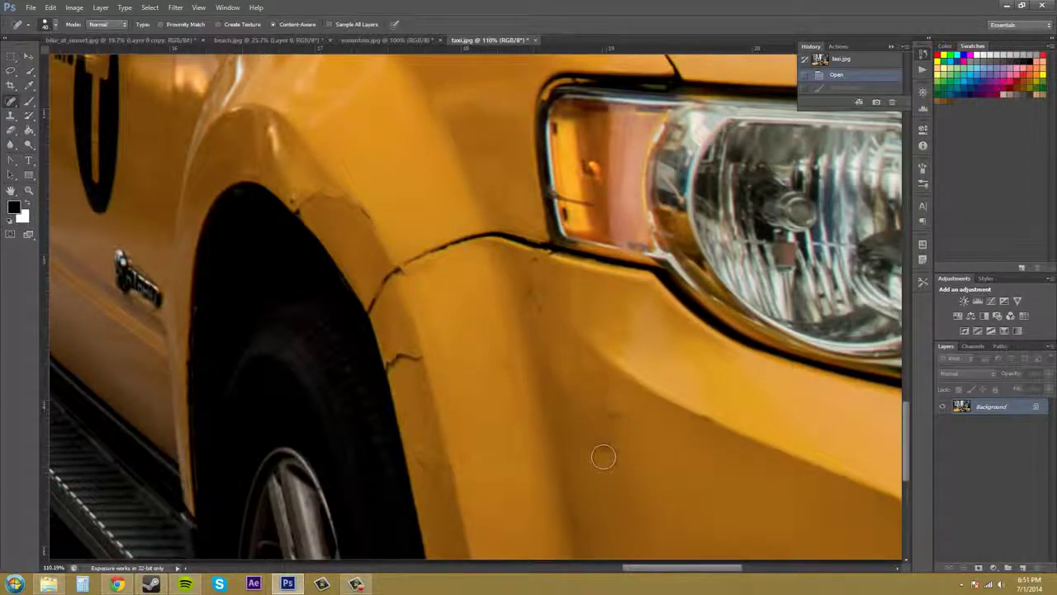
pyautogui.moveTo(595, 441)
pyautogui.mouseDown()
pyautogui.moveTo(606, 448)
pyautogui.moveTo(614, 416)
pyautogui.moveTo(604, 448)
pyautogui.moveTo(607, 418)
pyautogui.moveTo(609, 439)
pyautogui.mouseUp()
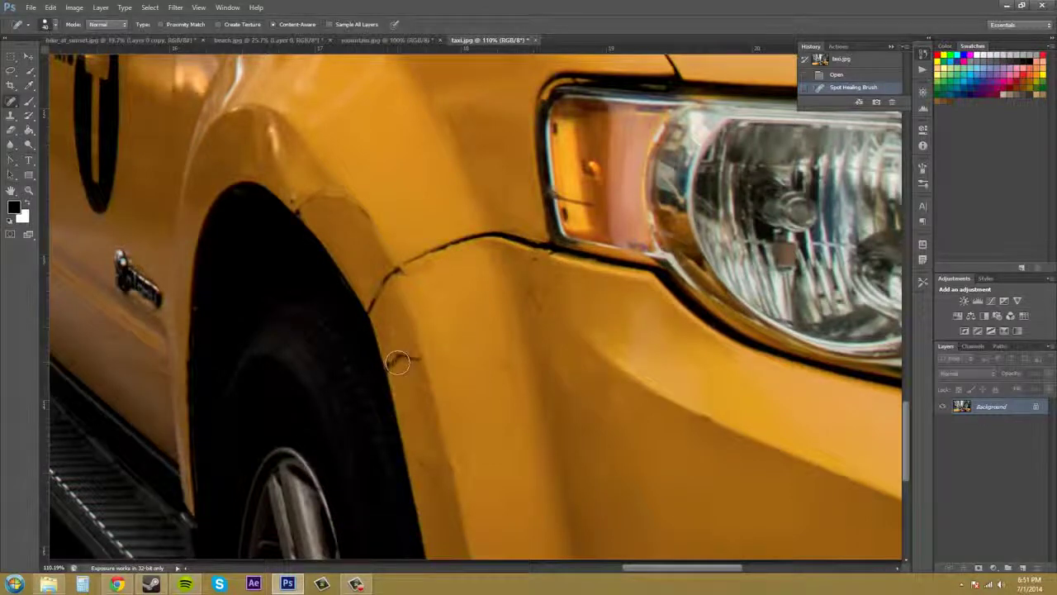
pyautogui.moveTo(397, 359); pyautogui.dragTo(408, 362)
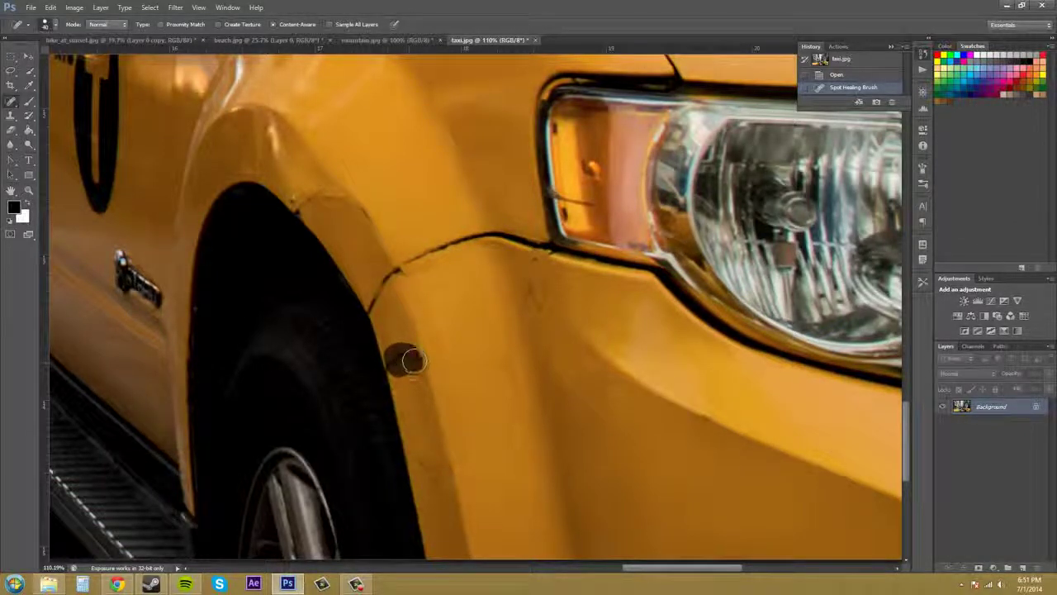
pyautogui.moveTo(413, 359); pyautogui.dragTo(412, 358)
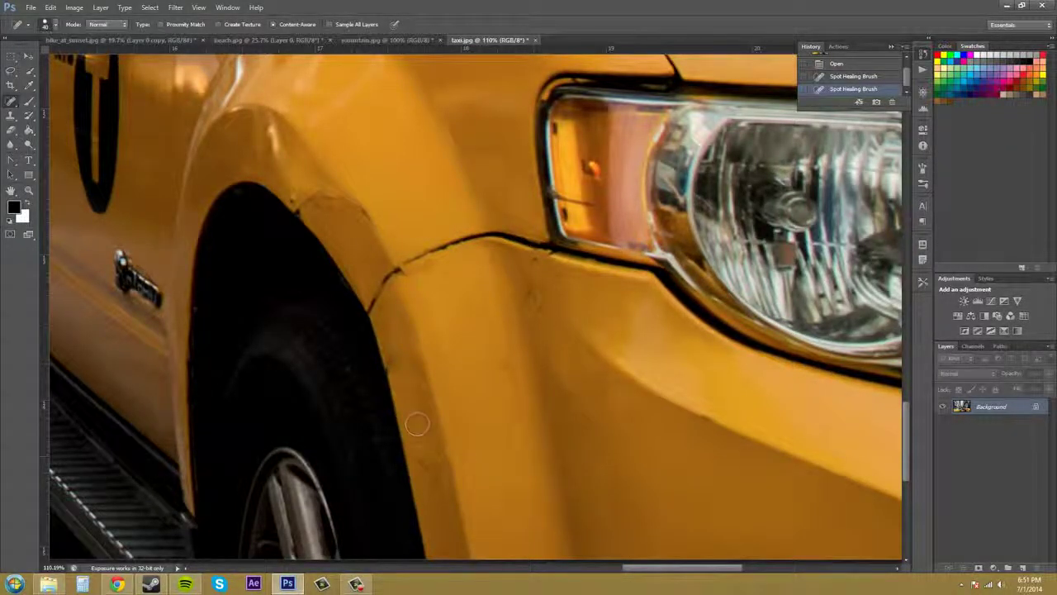
pyautogui.moveTo(318, 204); pyautogui.dragTo(347, 216)
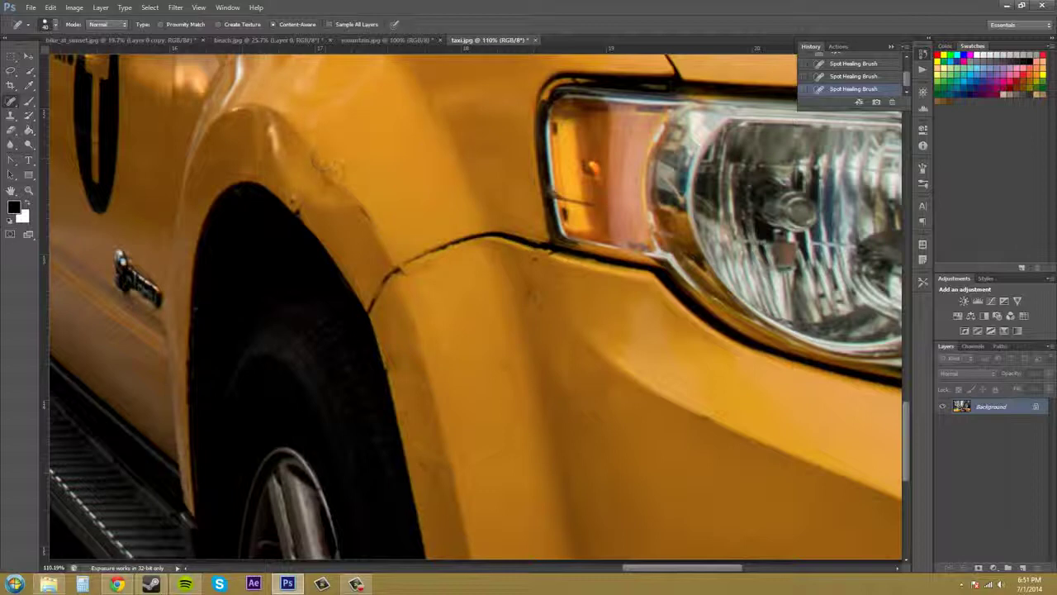
# Try to heal the crease along the fender edge above the front wheel arch
pyautogui.moveTo(396, 261); pyautogui.dragTo(301, 134)
pyautogui.moveTo(401, 262); pyautogui.dragTo(354, 212)
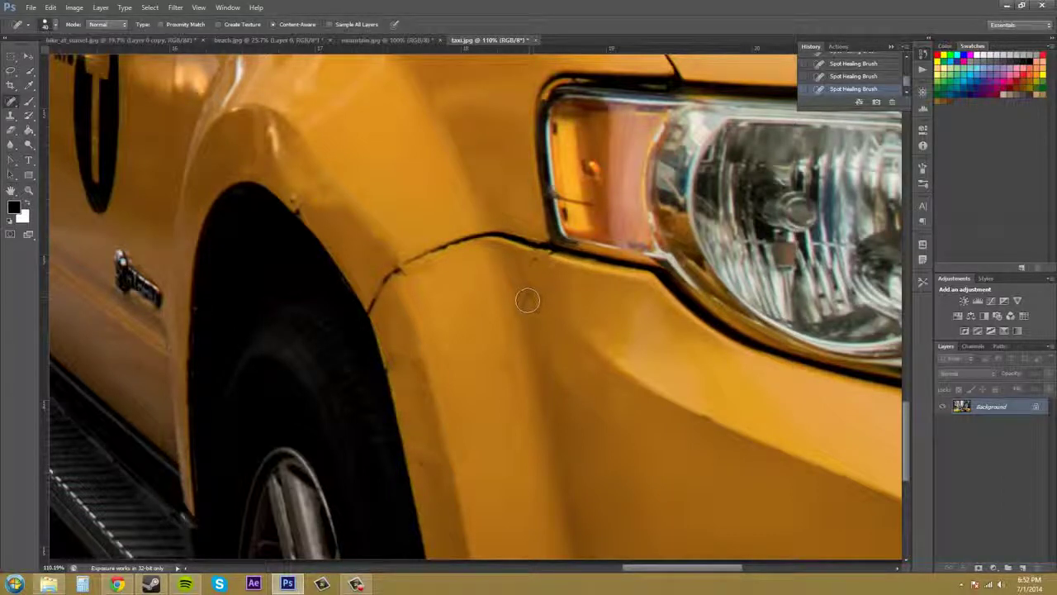
pyautogui.hotkey('ctrl', 'alt', 'z')
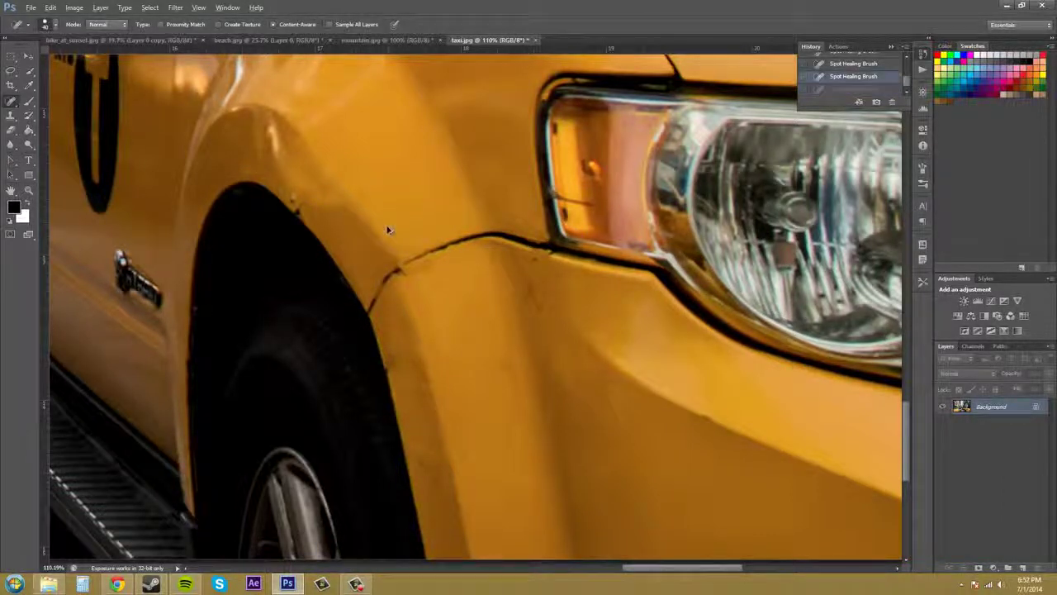
pyautogui.hotkey('ctrl', 'alt', 'z')
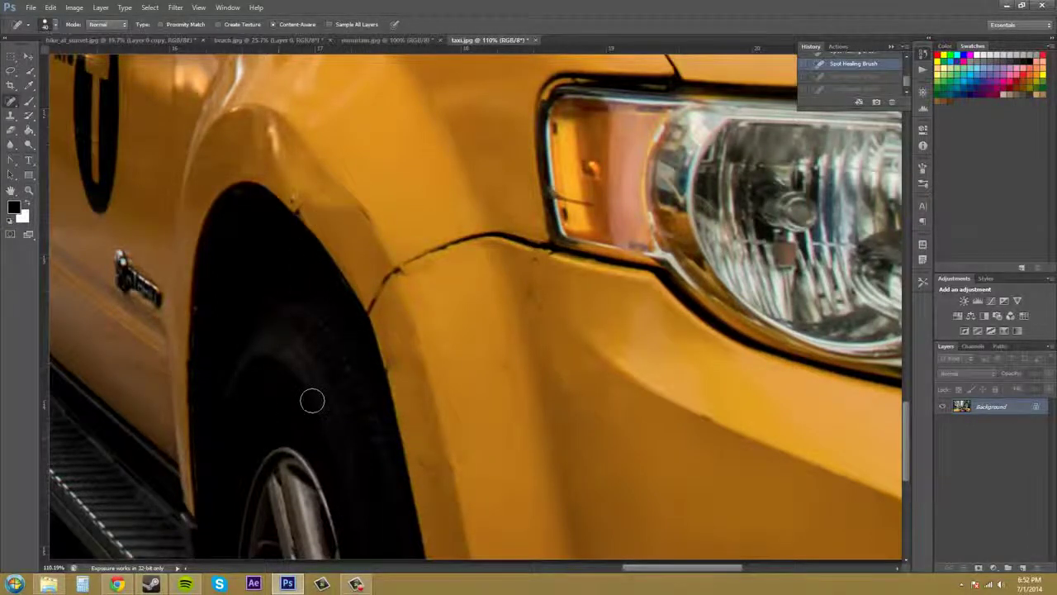
# Heal the chipped spots along the edge of the wheel arch and the dark mark on the bumper beside the headlight
pyautogui.scroll(-2, 313, 394)
pyautogui.scroll(1, 351, 372)
pyautogui.scroll(3, 351, 371)
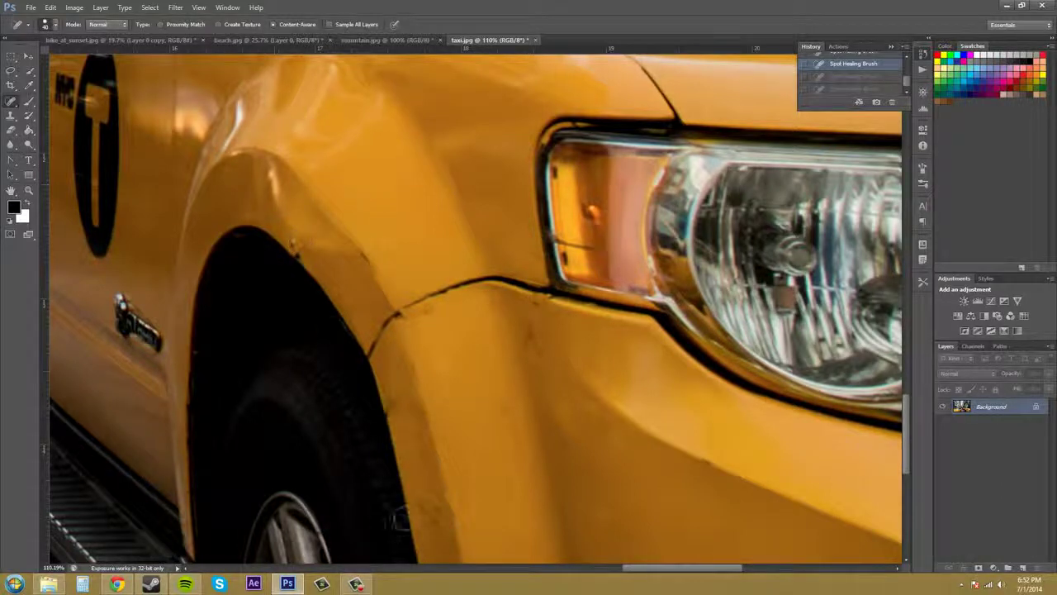
pyautogui.scroll(-2, 399, 517)
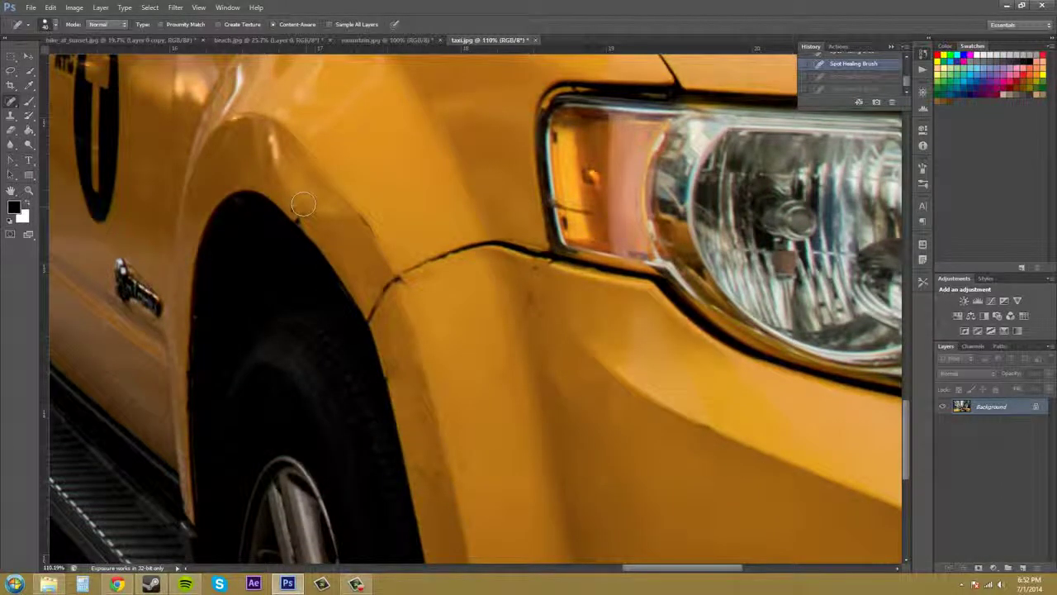
pyautogui.moveTo(299, 196)
pyautogui.mouseDown()
pyautogui.moveTo(316, 225)
pyautogui.moveTo(309, 205)
pyautogui.moveTo(332, 216)
pyautogui.moveTo(294, 189)
pyautogui.moveTo(317, 213)
pyautogui.mouseUp()
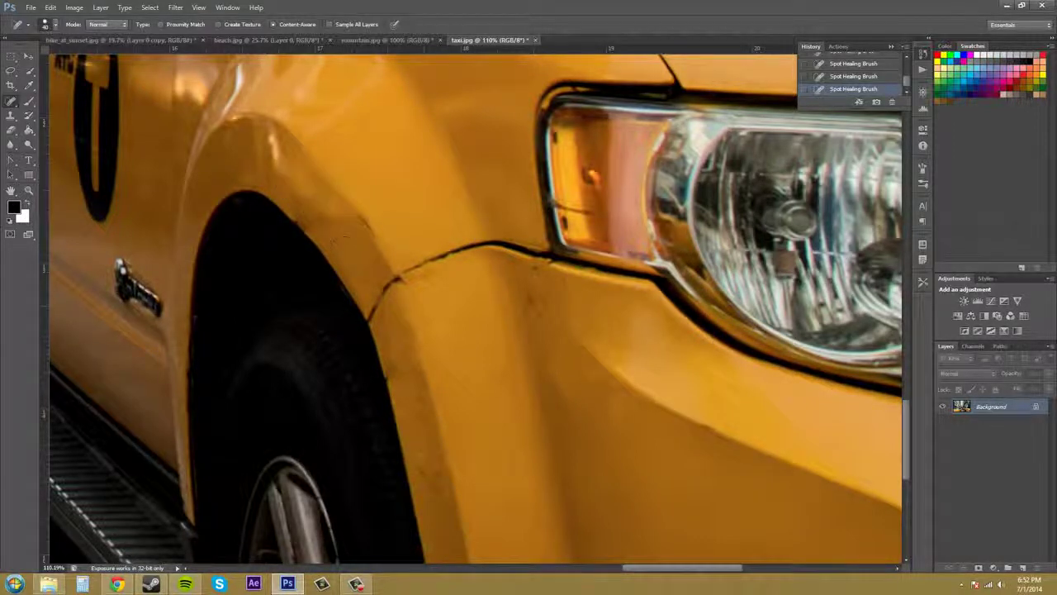
pyautogui.moveTo(282, 163); pyautogui.dragTo(339, 221)
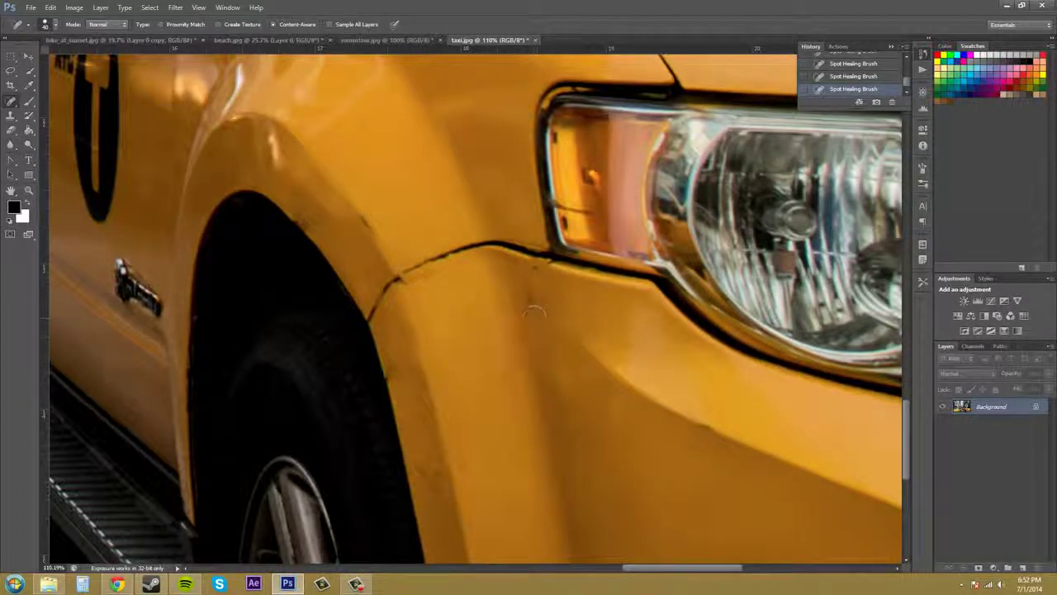
pyautogui.moveTo(535, 312)
pyautogui.mouseDown()
pyautogui.moveTo(523, 300)
pyautogui.moveTo(562, 302)
pyautogui.mouseUp()
# Remove the dark smudges from the front face of the left taxi's roof sign with the Spot Healing Brush
pyautogui.click(28, 190)
pyautogui.keyDown('alt'); pyautogui.click(522, 327); pyautogui.keyUp('alt')
pyautogui.moveTo(522, 328); pyautogui.dragTo(230, 187)
pyautogui.moveTo(292, 287)
pyautogui.mouseDown()
pyautogui.moveTo(372, 292)
pyautogui.moveTo(388, 263)
pyautogui.moveTo(375, 240)
pyautogui.moveTo(446, 327)
pyautogui.mouseUp()
pyautogui.click(17, 102)
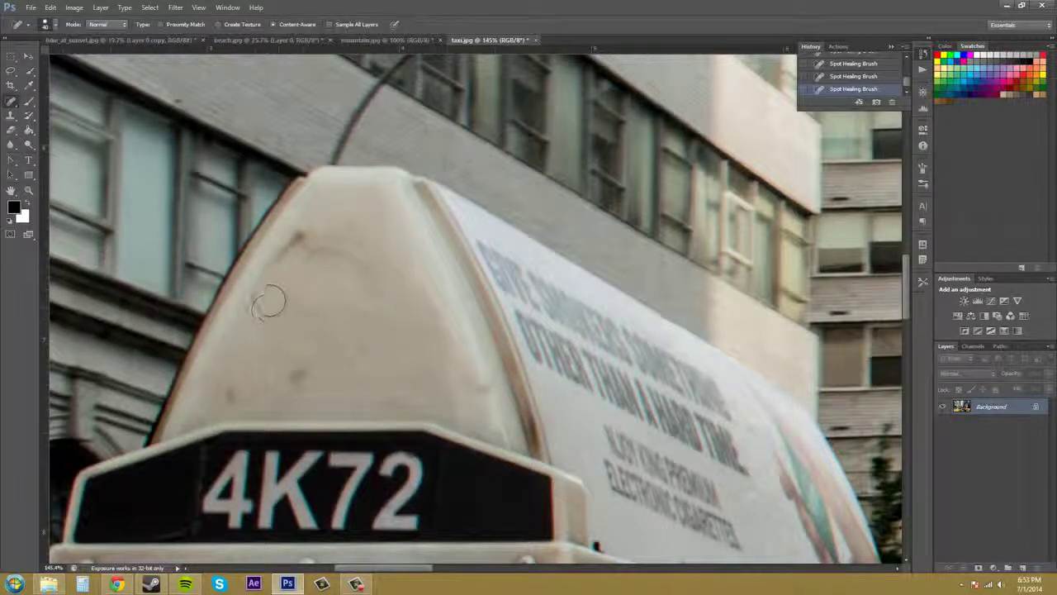
pyautogui.moveTo(281, 262)
pyautogui.mouseDown()
pyautogui.moveTo(268, 266)
pyautogui.moveTo(323, 219)
pyautogui.moveTo(364, 269)
pyautogui.moveTo(356, 294)
pyautogui.mouseUp()
pyautogui.click(295, 371)
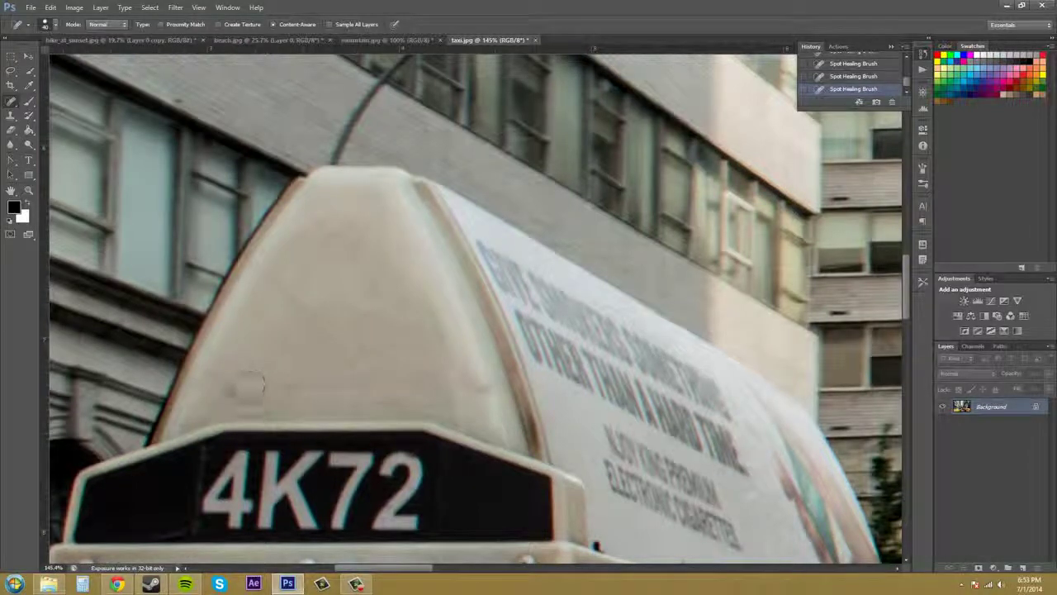
pyautogui.click(238, 388)
# Heal the remaining blotches on the roof sign's front face, undo the last faulty stroke, and clean the mark near its lower right edge
pyautogui.moveTo(273, 359)
pyautogui.mouseDown()
pyautogui.moveTo(281, 342)
pyautogui.moveTo(389, 353)
pyautogui.mouseUp()
pyautogui.click(375, 299)
pyautogui.moveTo(366, 224)
pyautogui.mouseDown()
pyautogui.moveTo(322, 220)
pyautogui.moveTo(330, 235)
pyautogui.moveTo(312, 230)
pyautogui.moveTo(398, 268)
pyautogui.moveTo(417, 319)
pyautogui.moveTo(417, 376)
pyautogui.moveTo(333, 402)
pyautogui.moveTo(277, 399)
pyautogui.moveTo(256, 352)
pyautogui.moveTo(284, 246)
pyautogui.moveTo(368, 273)
pyautogui.moveTo(403, 335)
pyautogui.moveTo(363, 256)
pyautogui.moveTo(364, 294)
pyautogui.moveTo(392, 348)
pyautogui.moveTo(349, 377)
pyautogui.moveTo(285, 373)
pyautogui.moveTo(283, 360)
pyautogui.moveTo(380, 356)
pyautogui.moveTo(318, 351)
pyautogui.moveTo(288, 331)
pyautogui.moveTo(295, 298)
pyautogui.moveTo(329, 295)
pyautogui.moveTo(357, 307)
pyautogui.moveTo(348, 336)
pyautogui.moveTo(322, 334)
pyautogui.moveTo(320, 311)
pyautogui.moveTo(299, 328)
pyautogui.moveTo(430, 306)
pyautogui.mouseUp()
pyautogui.click(311, 232)
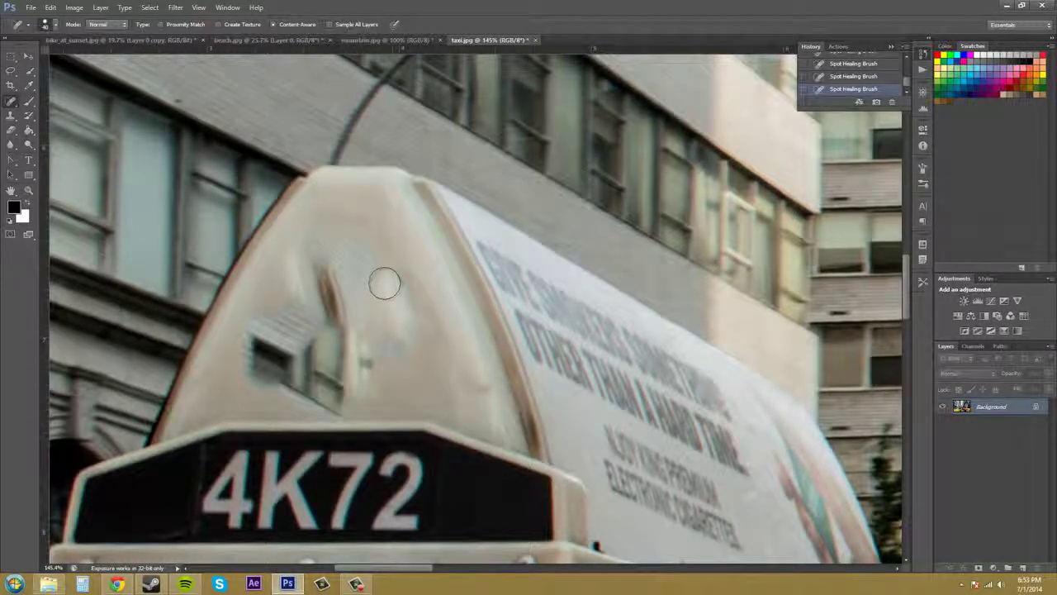
pyautogui.hotkey('ctrl', 'z')
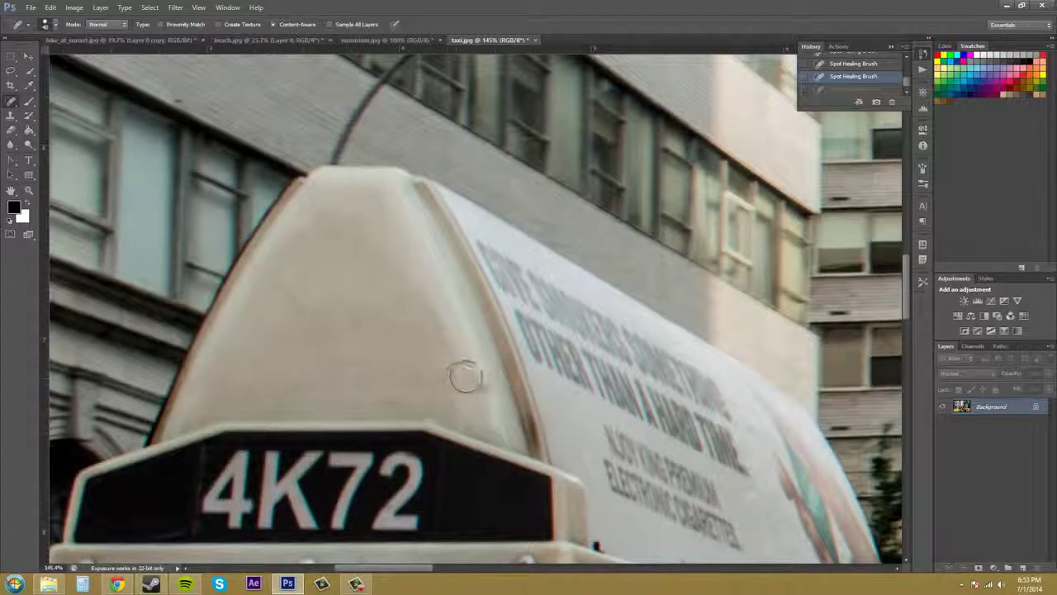
pyautogui.moveTo(465, 371); pyautogui.dragTo(480, 405)
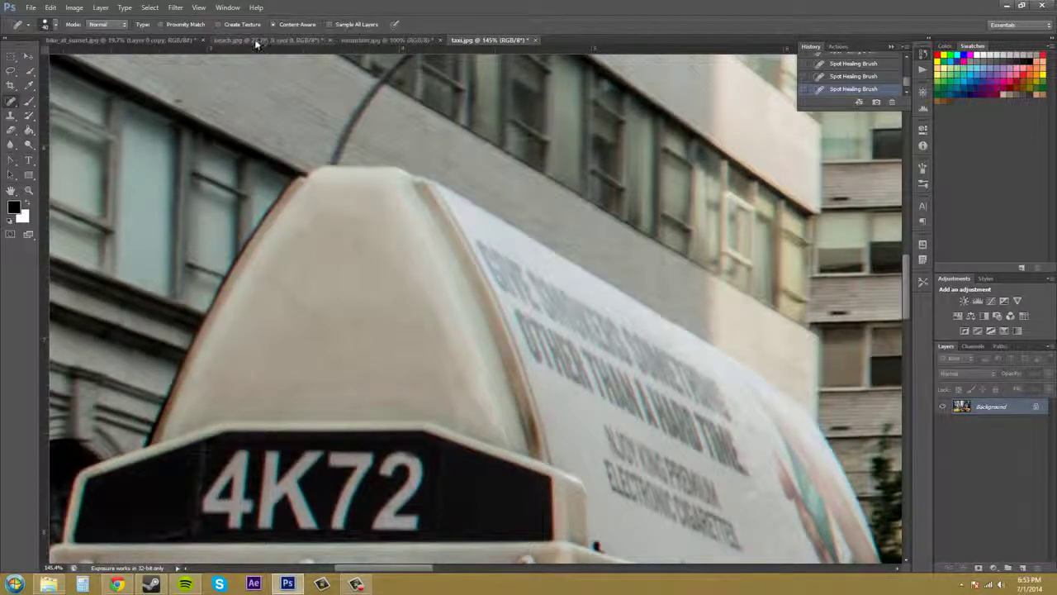
# In beach.jpg, clear the selection and try to remove the whole lifeguard tower with a 300 px Spot Healing Brush
pyautogui.click(284, 39)
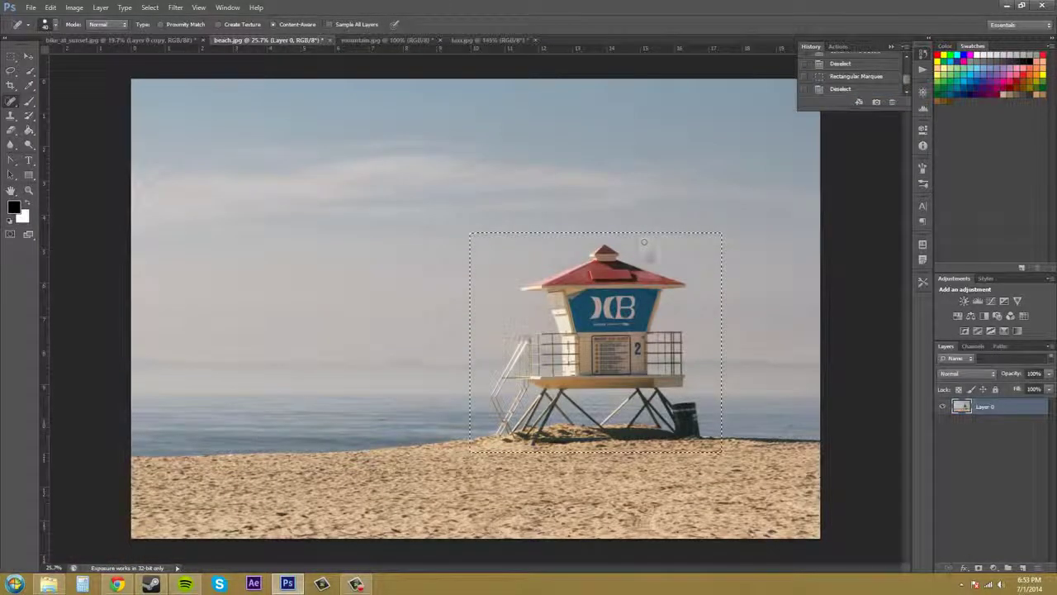
pyautogui.hotkey('ctrl', 'd')
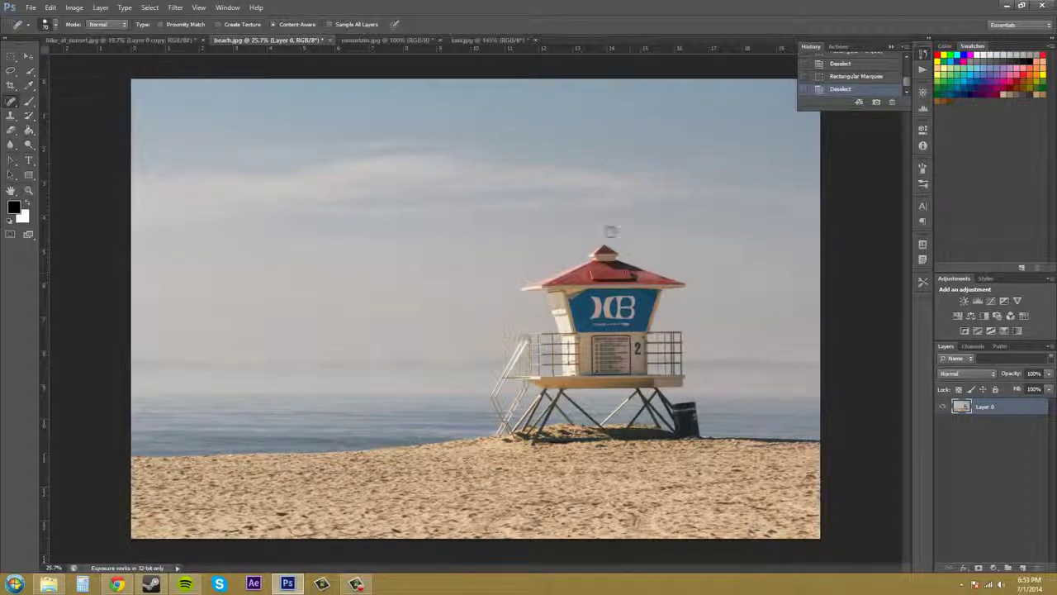
pyautogui.moveTo(602, 250)
pyautogui.mouseDown()
pyautogui.moveTo(681, 288)
pyautogui.moveTo(648, 316)
pyautogui.moveTo(673, 330)
pyautogui.moveTo(681, 360)
pyautogui.moveTo(670, 386)
pyautogui.moveTo(616, 343)
pyautogui.moveTo(591, 285)
pyautogui.moveTo(561, 285)
pyautogui.moveTo(549, 310)
pyautogui.moveTo(578, 357)
pyautogui.moveTo(636, 394)
pyautogui.moveTo(574, 388)
pyautogui.moveTo(537, 334)
pyautogui.moveTo(506, 363)
pyautogui.moveTo(492, 408)
pyautogui.moveTo(525, 444)
pyautogui.moveTo(549, 442)
pyautogui.moveTo(545, 384)
pyautogui.moveTo(590, 413)
pyautogui.moveTo(678, 417)
pyautogui.moveTo(695, 390)
pyautogui.moveTo(675, 442)
pyautogui.moveTo(557, 442)
pyautogui.moveTo(531, 427)
pyautogui.mouseUp()
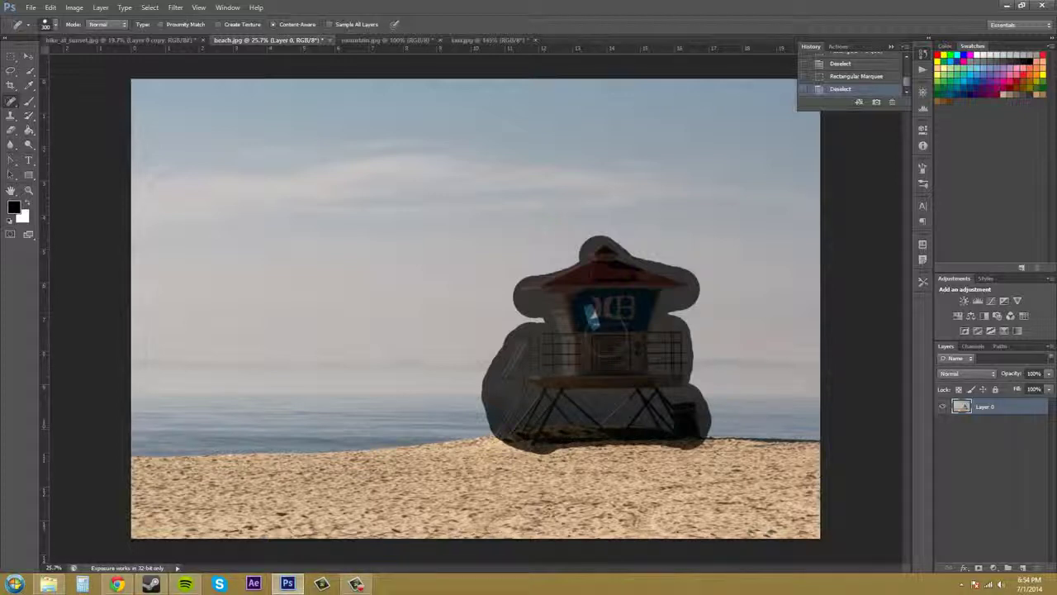
pyautogui.moveTo(597, 307); pyautogui.dragTo(658, 314)
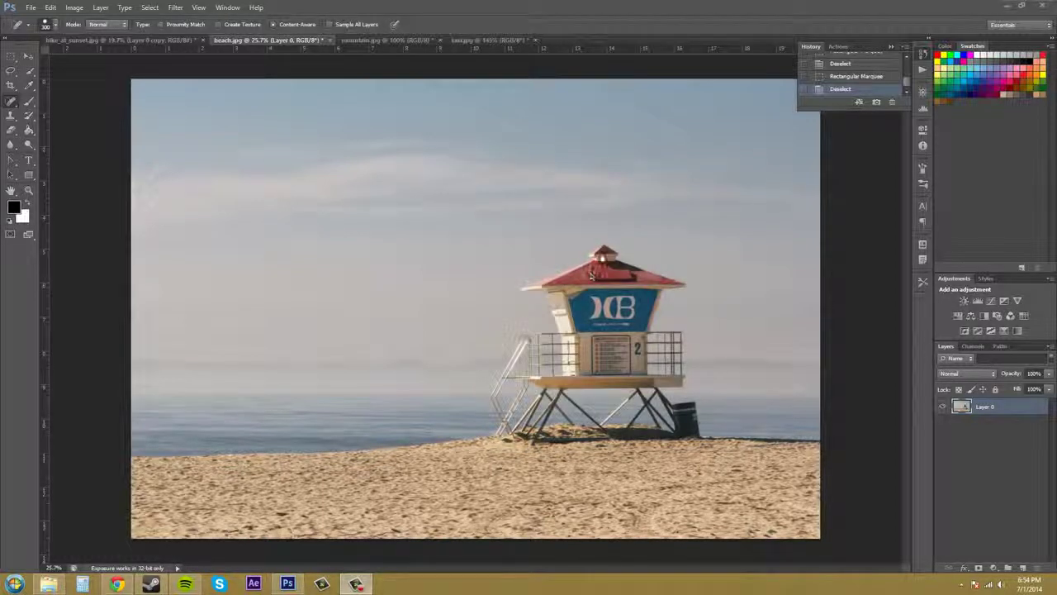
pyautogui.moveTo(601, 251)
pyautogui.mouseDown()
pyautogui.moveTo(686, 302)
pyautogui.moveTo(653, 339)
pyautogui.moveTo(669, 376)
pyautogui.moveTo(591, 327)
pyautogui.moveTo(570, 264)
pyautogui.moveTo(524, 285)
pyautogui.moveTo(578, 334)
pyautogui.moveTo(590, 322)
pyautogui.moveTo(574, 355)
pyautogui.moveTo(545, 376)
pyautogui.moveTo(537, 347)
pyautogui.moveTo(506, 364)
pyautogui.moveTo(498, 425)
pyautogui.moveTo(683, 423)
pyautogui.moveTo(698, 400)
pyautogui.moveTo(599, 384)
pyautogui.moveTo(570, 397)
pyautogui.moveTo(533, 381)
pyautogui.mouseUp()
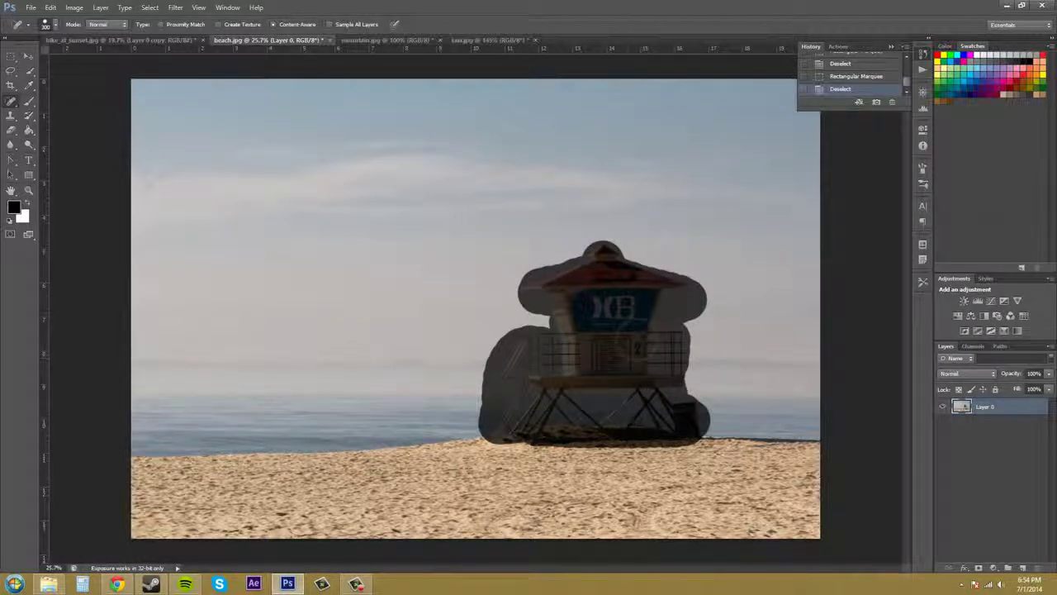
pyautogui.moveTo(640, 299)
pyautogui.mouseDown()
pyautogui.moveTo(611, 281)
pyautogui.moveTo(626, 297)
pyautogui.moveTo(612, 315)
pyautogui.mouseUp()
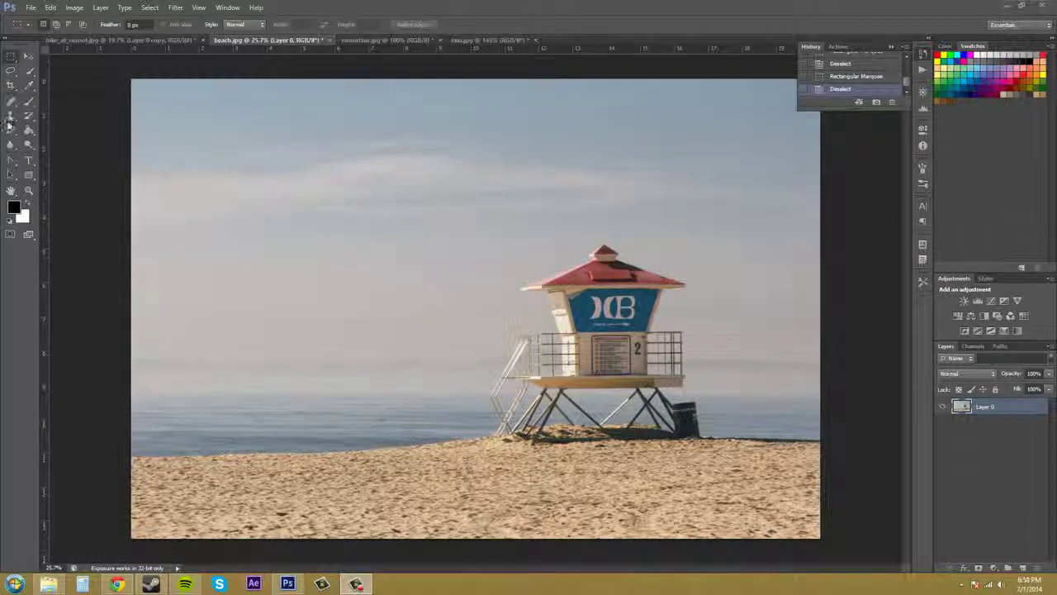
# Switch to taxi.jpg and lasso a small patch of the yellow fender between the front wheel arch and the headlight
pyautogui.click(474, 40)
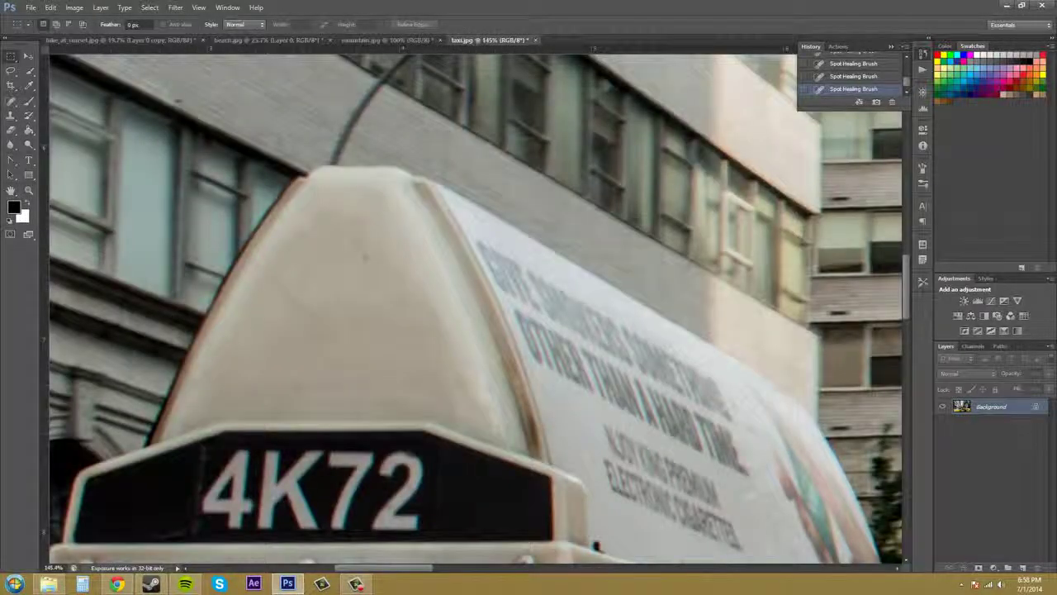
pyautogui.press('z')
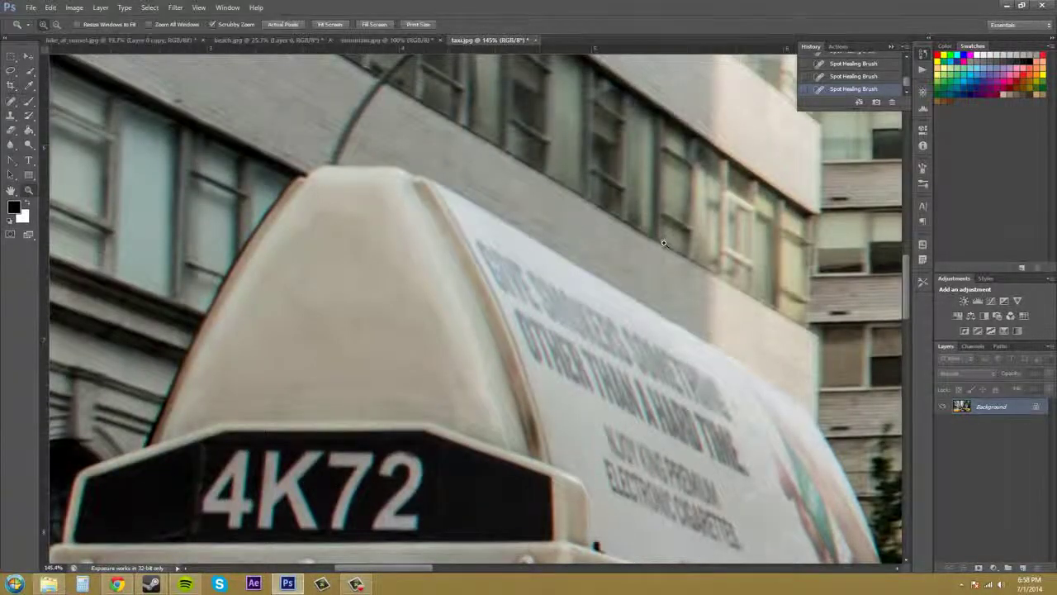
pyautogui.moveTo(664, 243); pyautogui.dragTo(487, 258)
pyautogui.moveTo(607, 427); pyautogui.dragTo(718, 473)
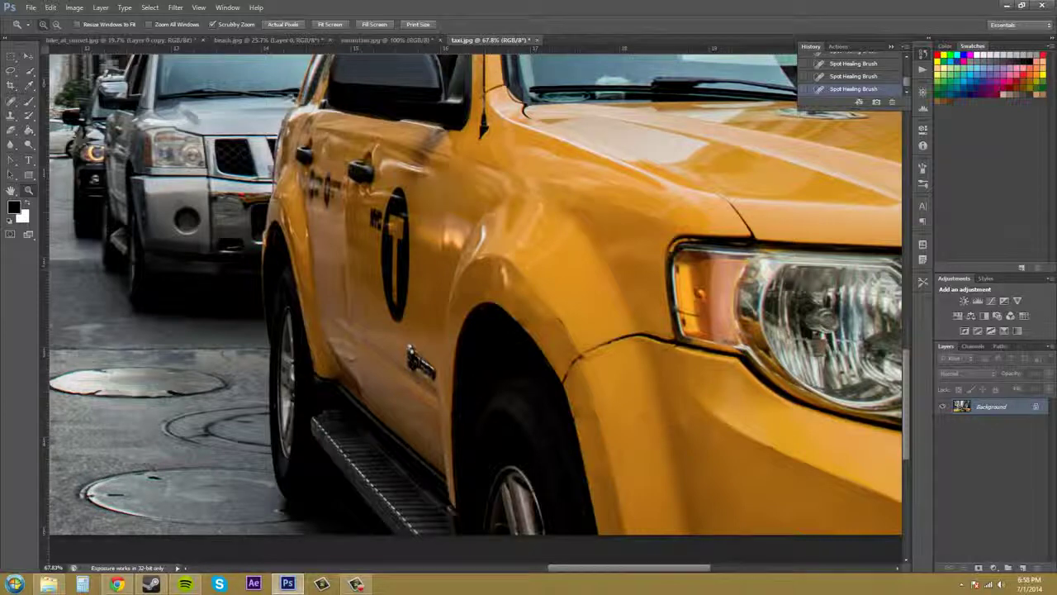
pyautogui.click(11, 72)
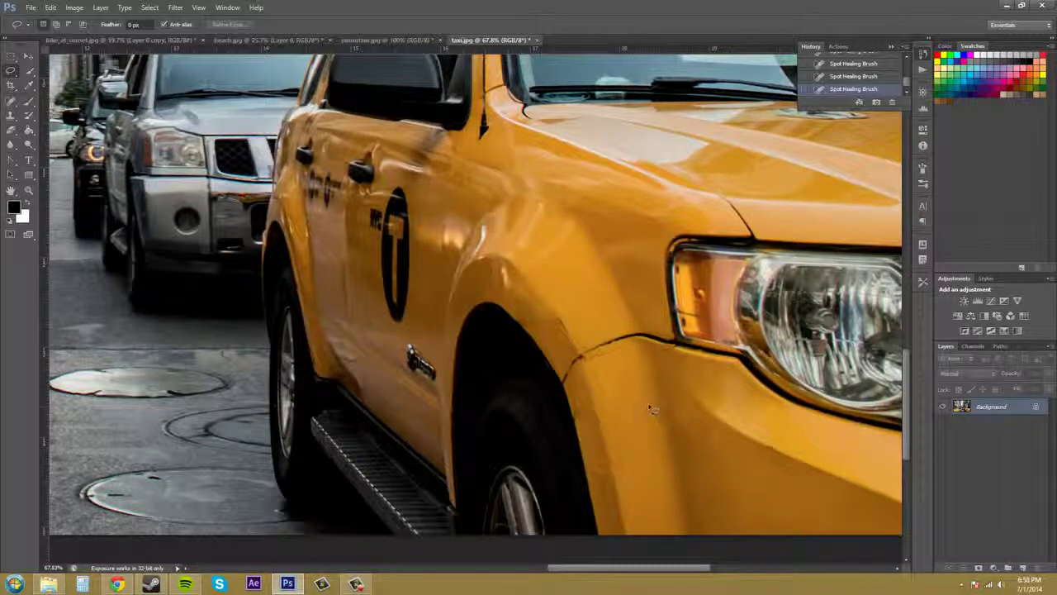
pyautogui.moveTo(648, 405); pyautogui.dragTo(649, 404)
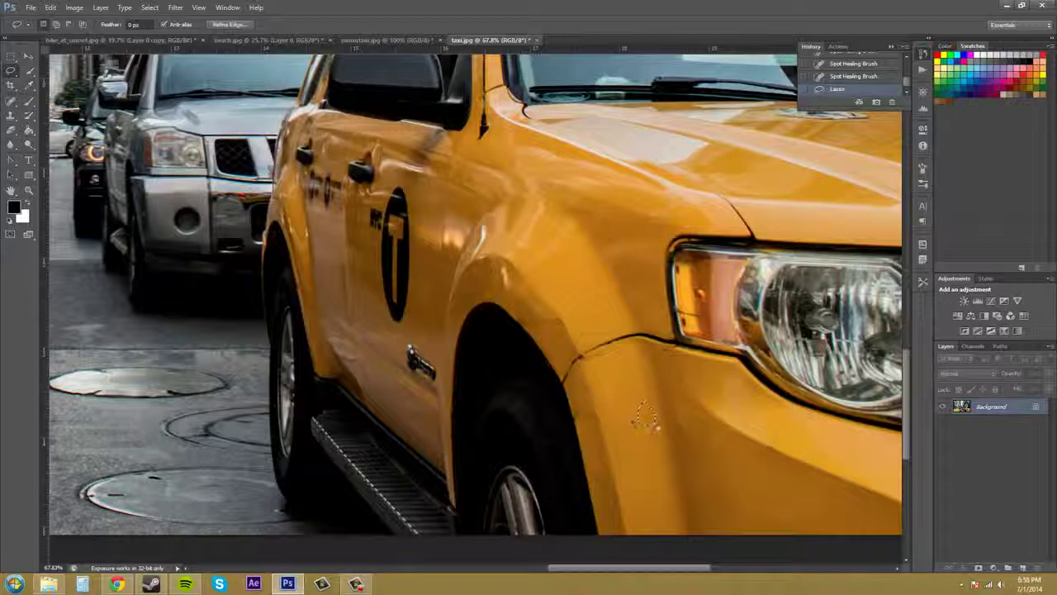
# Fill the lassoed fender patch using Content-Aware, with Normal mode and 100% opacity, and clear the selection
pyautogui.click(50, 8)
pyautogui.click(62, 166)
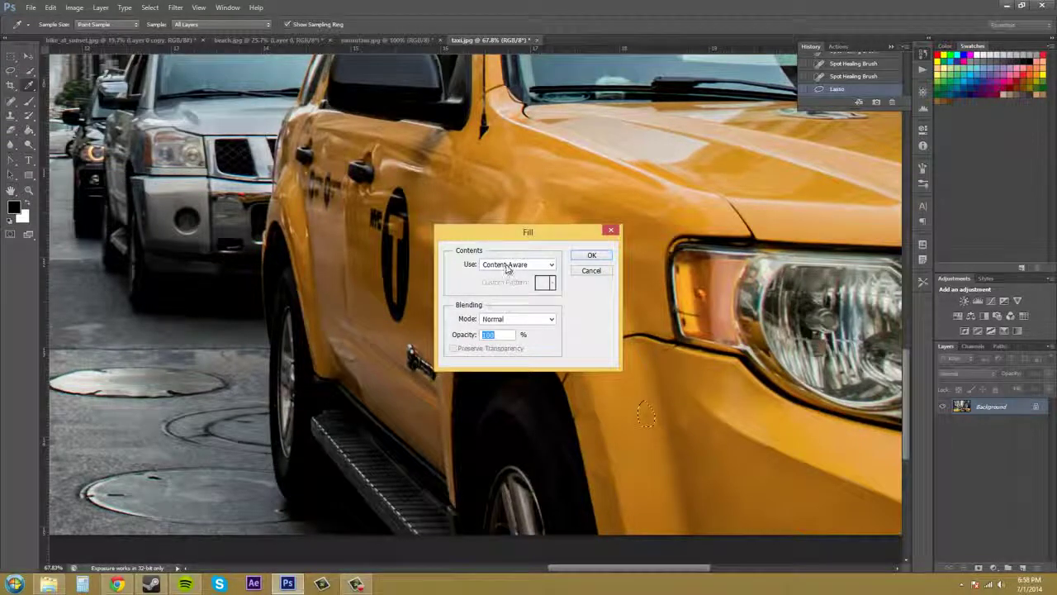
pyautogui.click(549, 266)
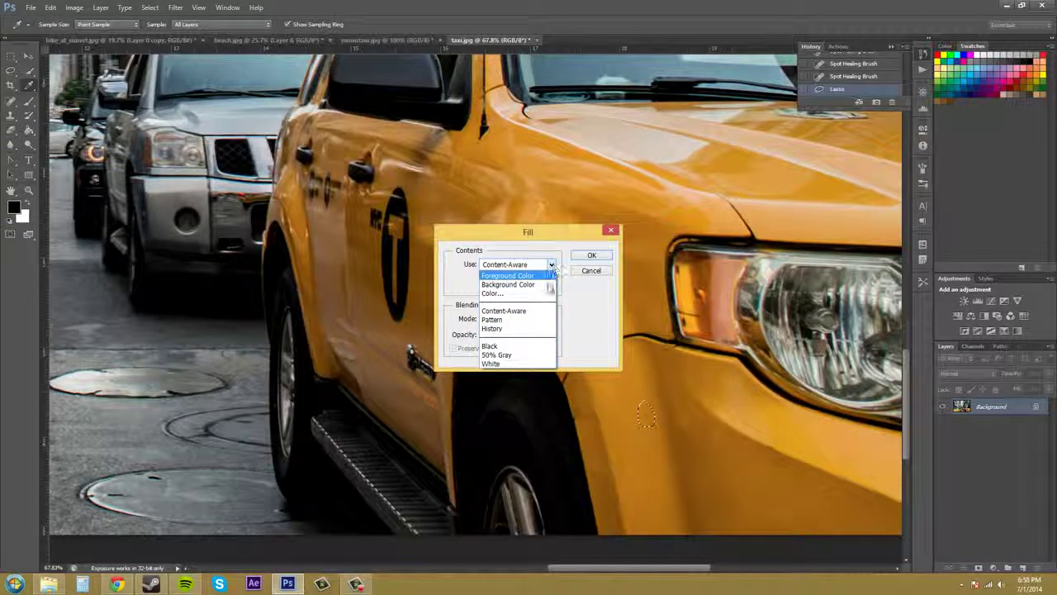
pyautogui.click(537, 311)
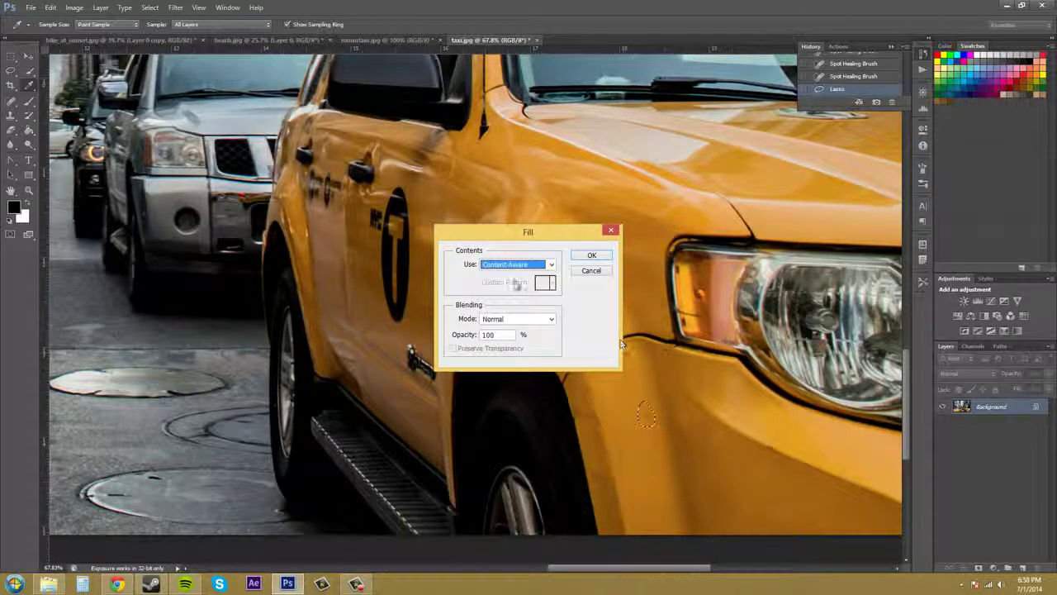
pyautogui.click(592, 257)
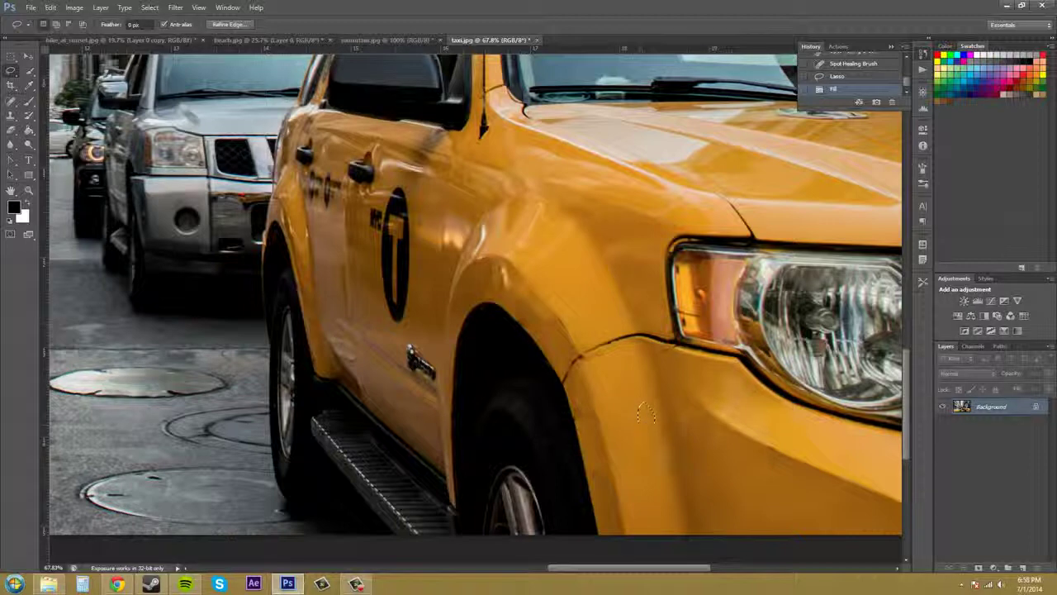
pyautogui.hotkey('ctrl', 'd')
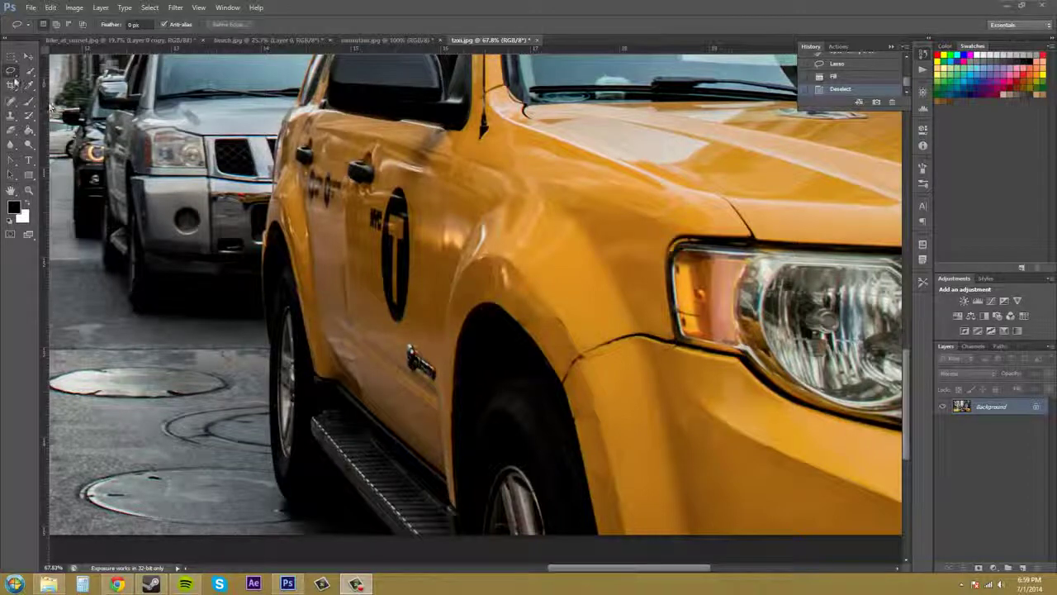
pyautogui.click(50, 7)
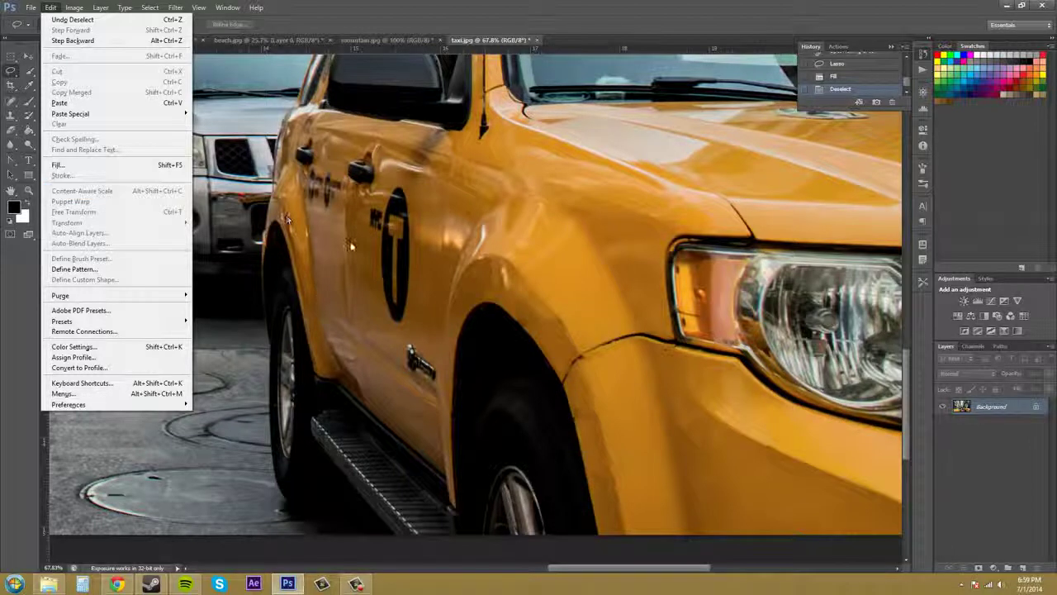
pyautogui.click(14, 73)
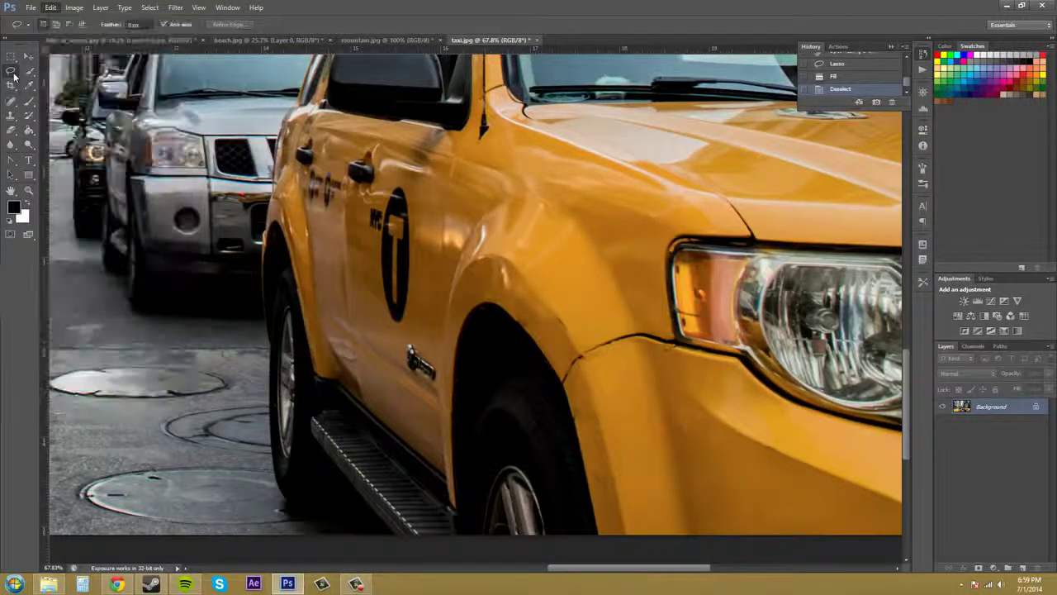